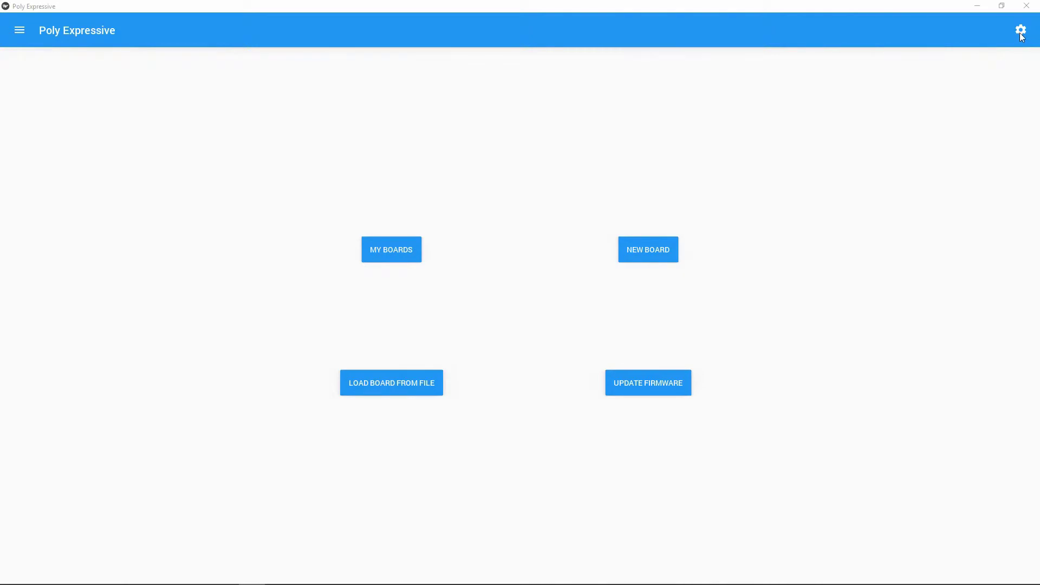
- Turn on Enable MIDI Clock On Startup in the global settings and confirm
{"action": "left_click", "coordinate": [1021, 33]}
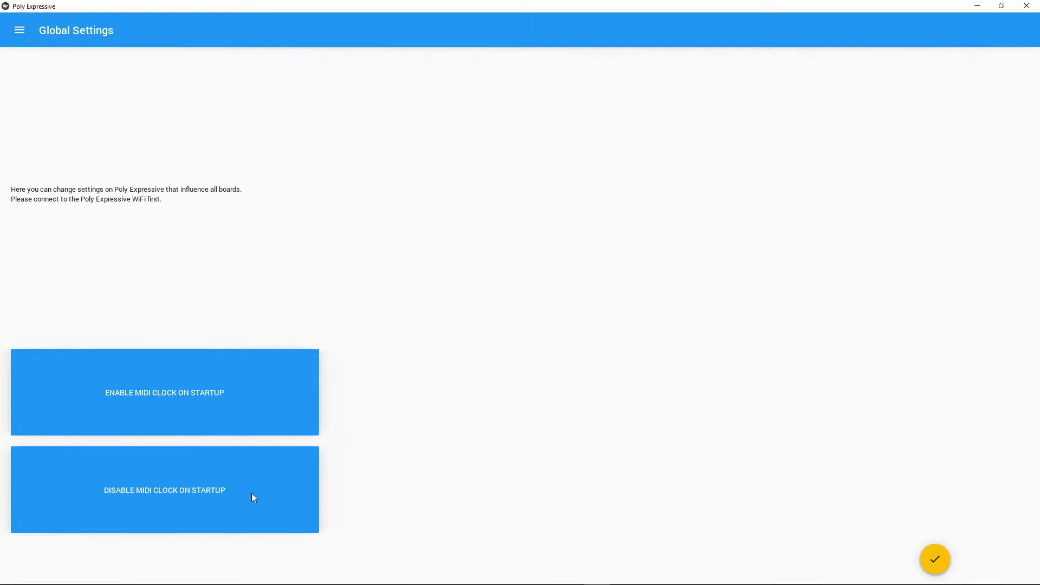
{"action": "left_click", "coordinate": [170, 394]}
{"action": "left_click", "coordinate": [936, 560]}
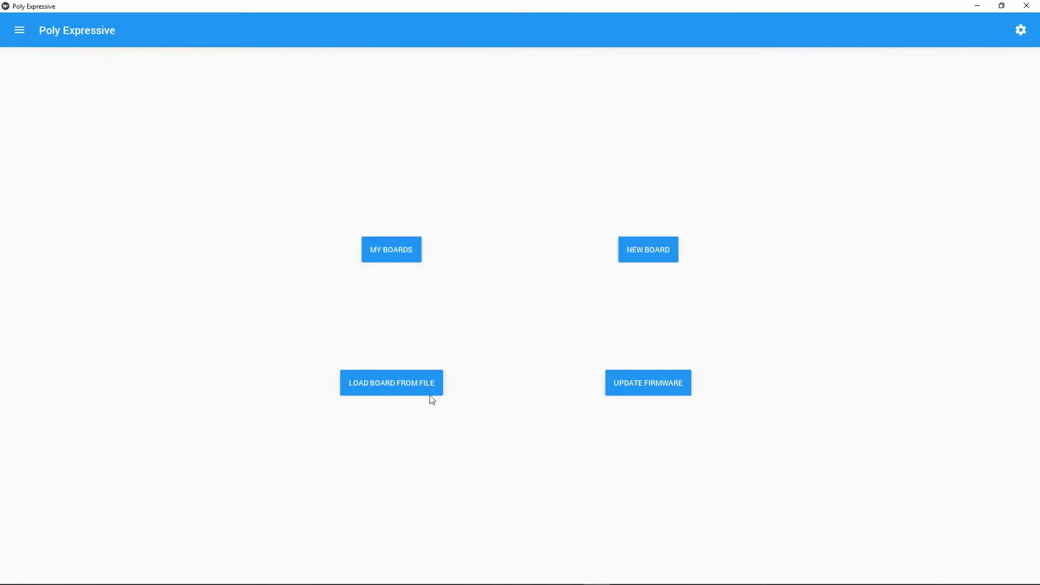
- Start a new board and pick the layout with four large top cells
{"action": "left_click", "coordinate": [643, 254]}
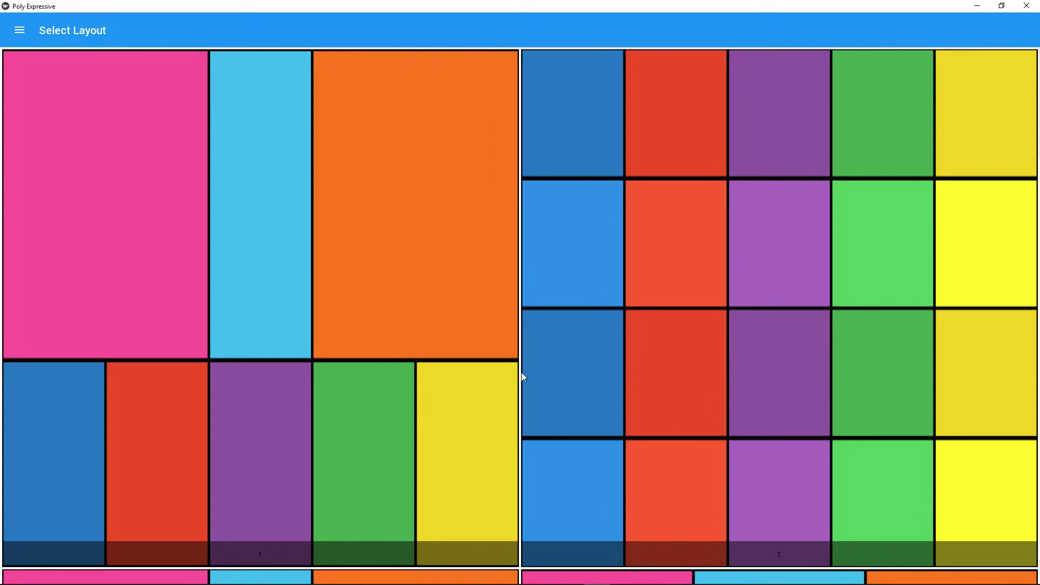
{"action": "scroll", "coordinate": [521, 372], "scroll_direction": "down", "scroll_amount": 5}
{"action": "scroll", "coordinate": [531, 335], "scroll_direction": "down", "scroll_amount": 5}
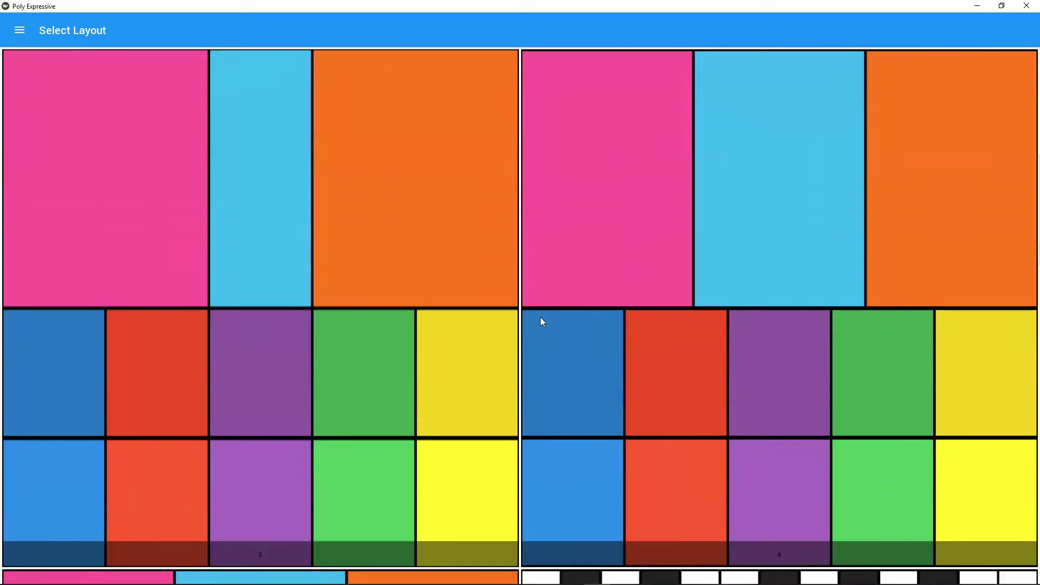
{"action": "scroll", "coordinate": [530, 272], "scroll_direction": "down", "scroll_amount": 3}
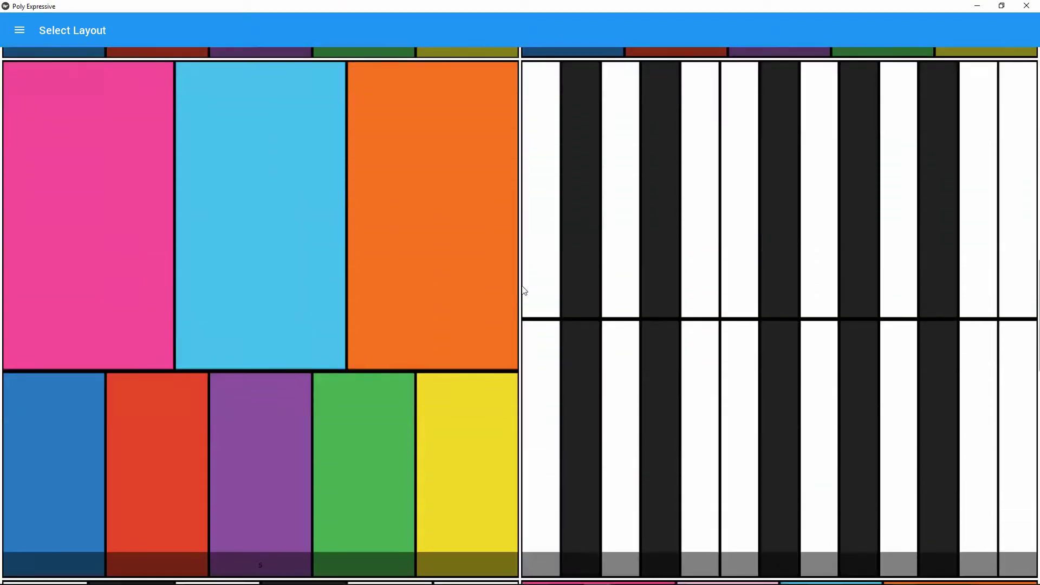
{"action": "scroll", "coordinate": [710, 412], "scroll_direction": "down", "scroll_amount": 3}
{"action": "scroll", "coordinate": [707, 327], "scroll_direction": "down", "scroll_amount": 3}
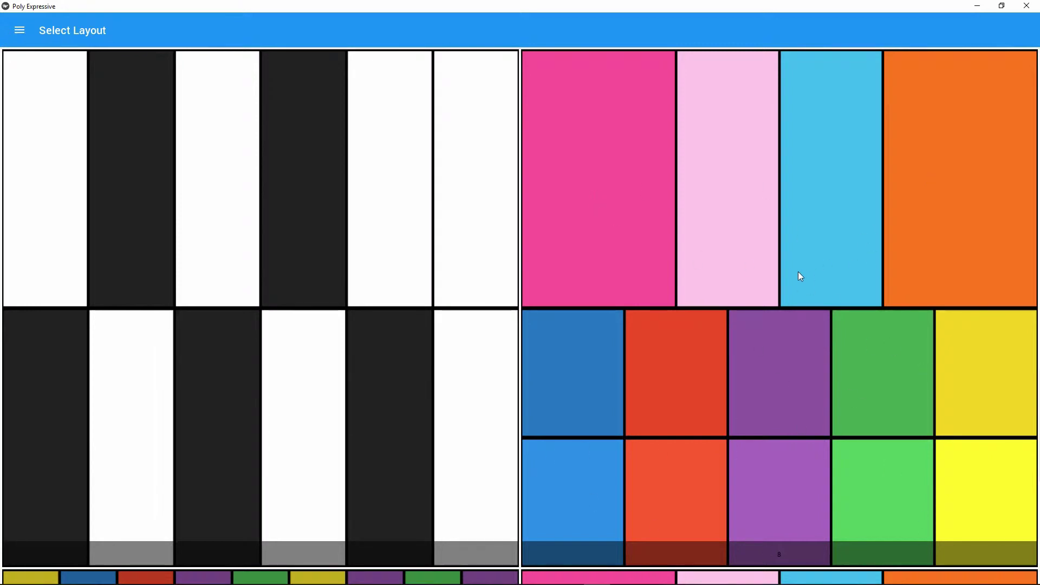
{"action": "left_click", "coordinate": [710, 278]}
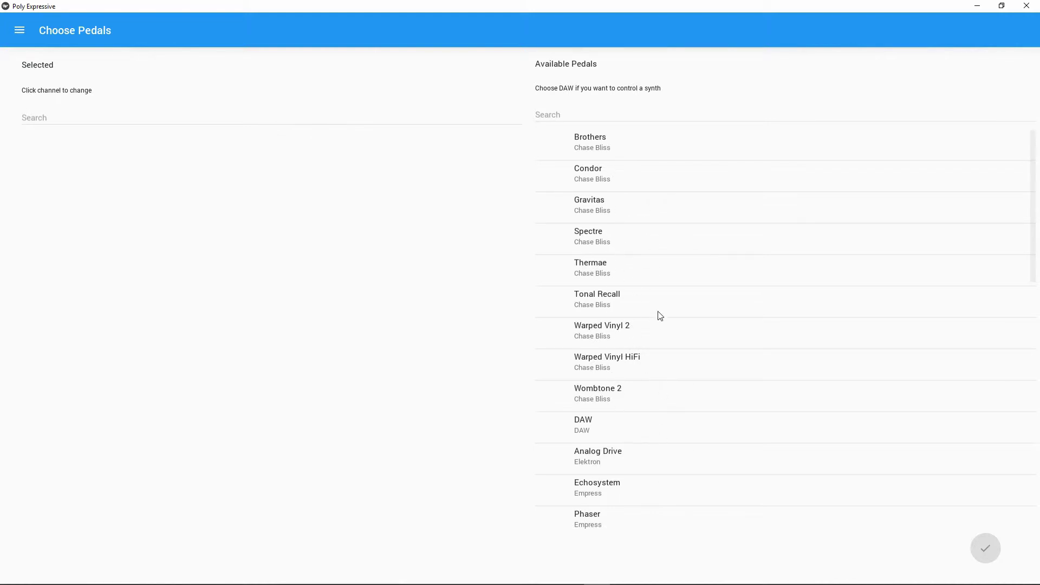
- Add the Thermae and Brothers pedals, setting the Brothers channel
{"action": "left_click", "coordinate": [601, 275]}
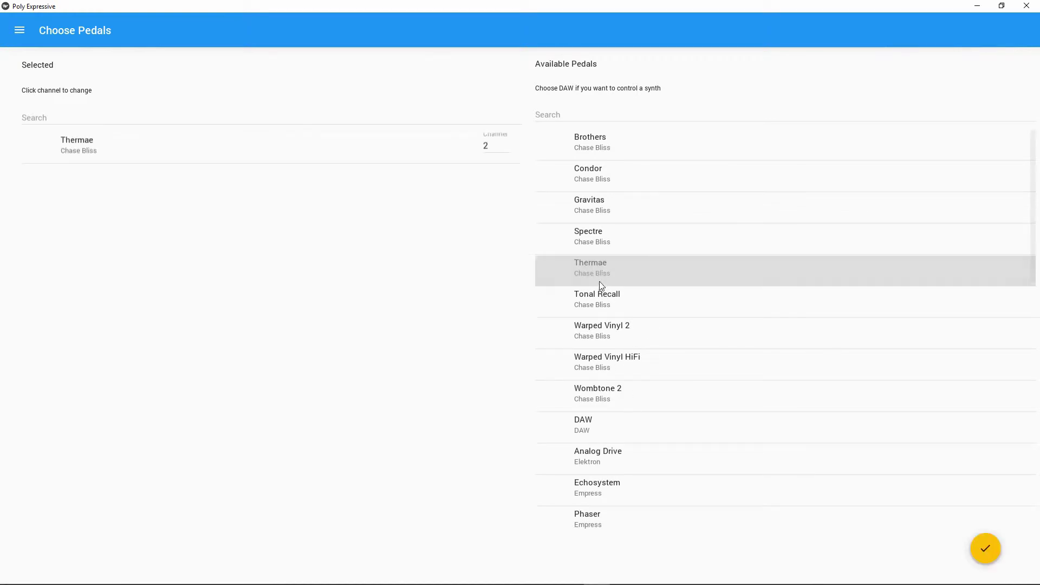
{"action": "left_click", "coordinate": [604, 151]}
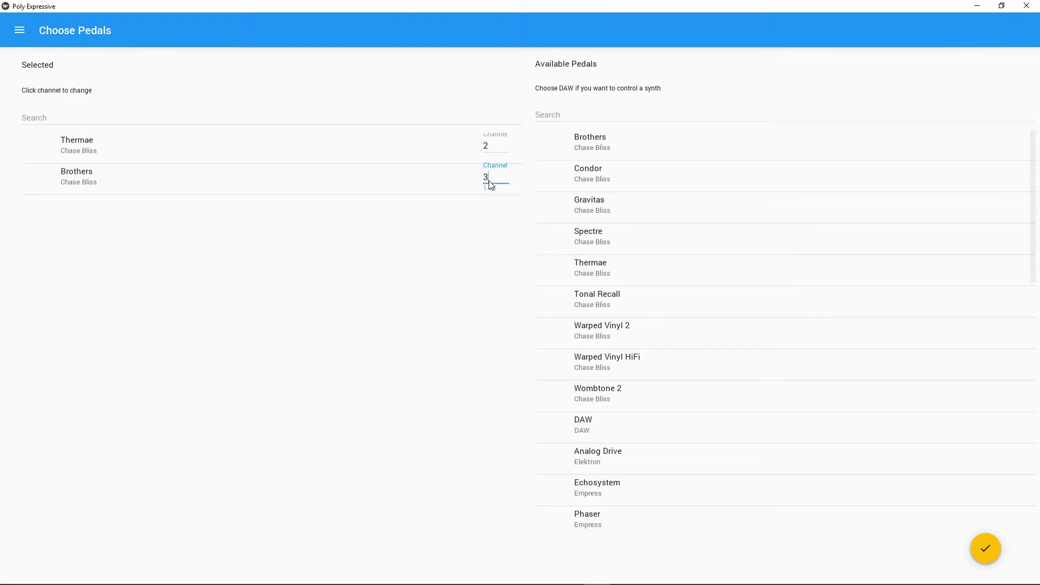
{"action": "left_click", "coordinate": [502, 224]}
- Add Specular Tempus and Polymoon, change the Polymoon channel, and open the board
{"action": "scroll", "coordinate": [702, 363], "scroll_direction": "down", "scroll_amount": 4}
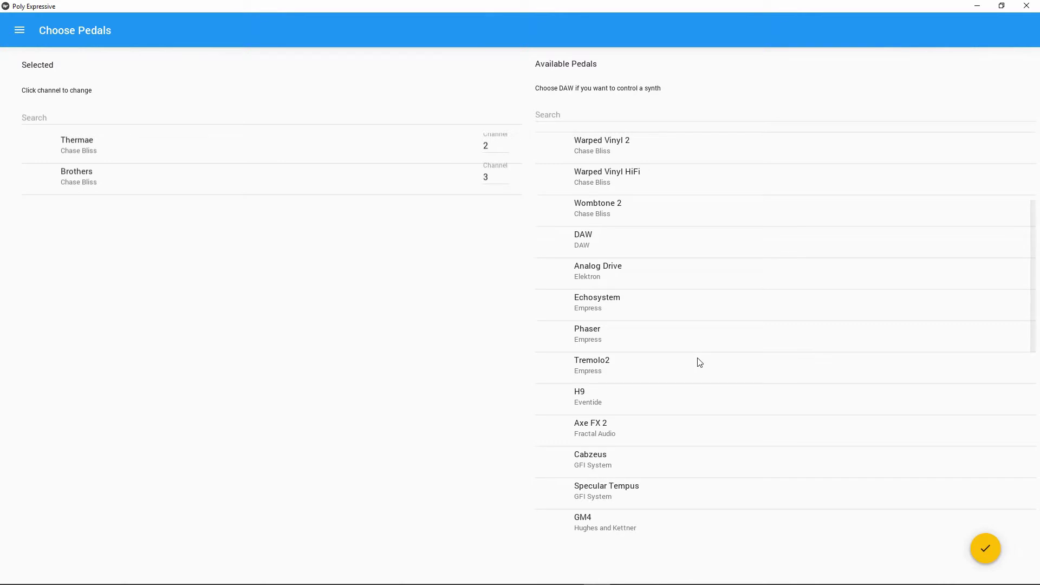
{"action": "scroll", "coordinate": [692, 393], "scroll_direction": "down", "scroll_amount": 1}
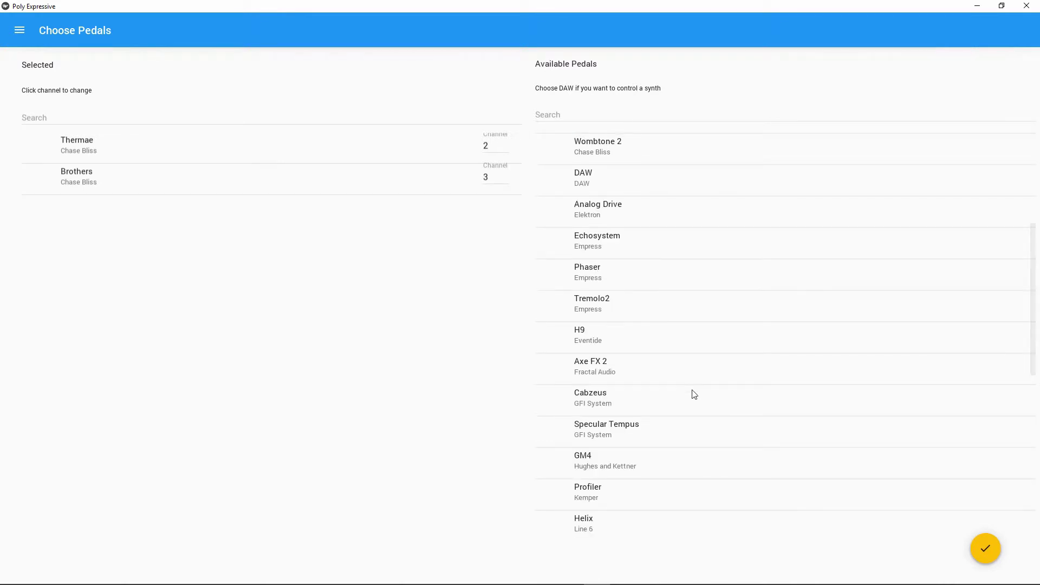
{"action": "scroll", "coordinate": [694, 394], "scroll_direction": "down", "scroll_amount": 1}
{"action": "scroll", "coordinate": [694, 394], "scroll_direction": "down", "scroll_amount": 1}
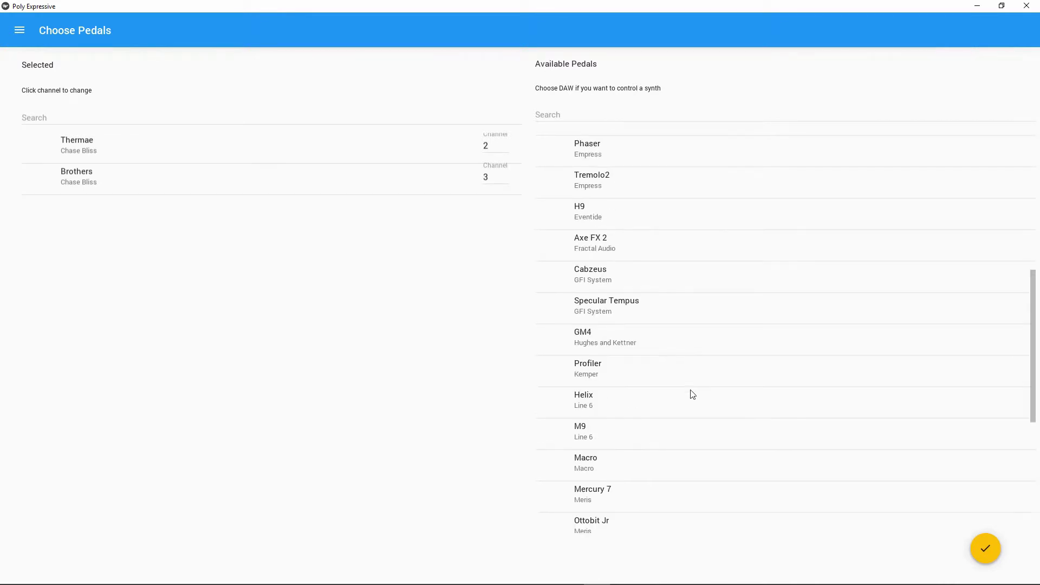
{"action": "left_click", "coordinate": [619, 306]}
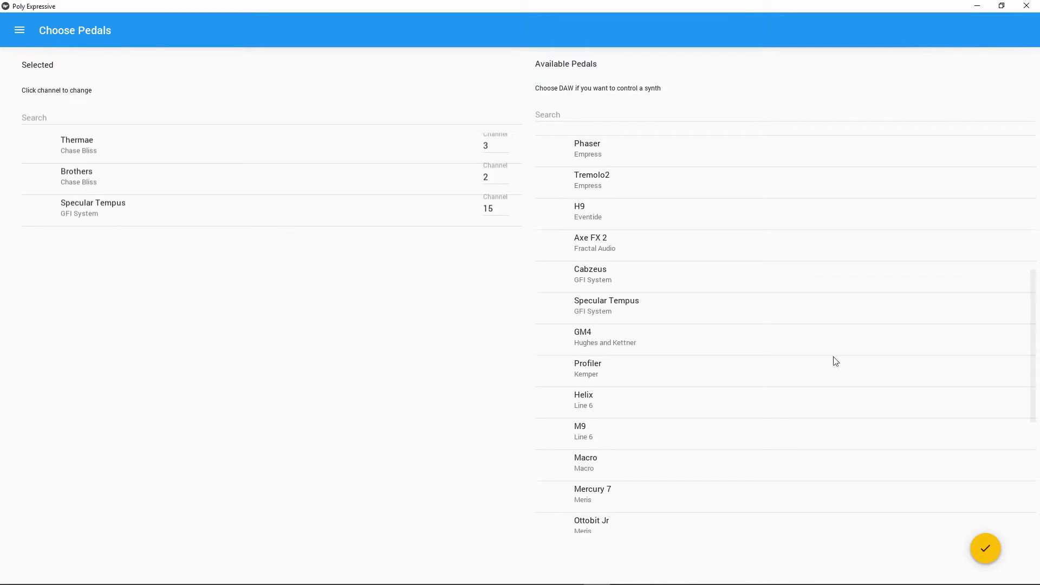
{"action": "scroll", "coordinate": [719, 411], "scroll_direction": "down", "scroll_amount": 4}
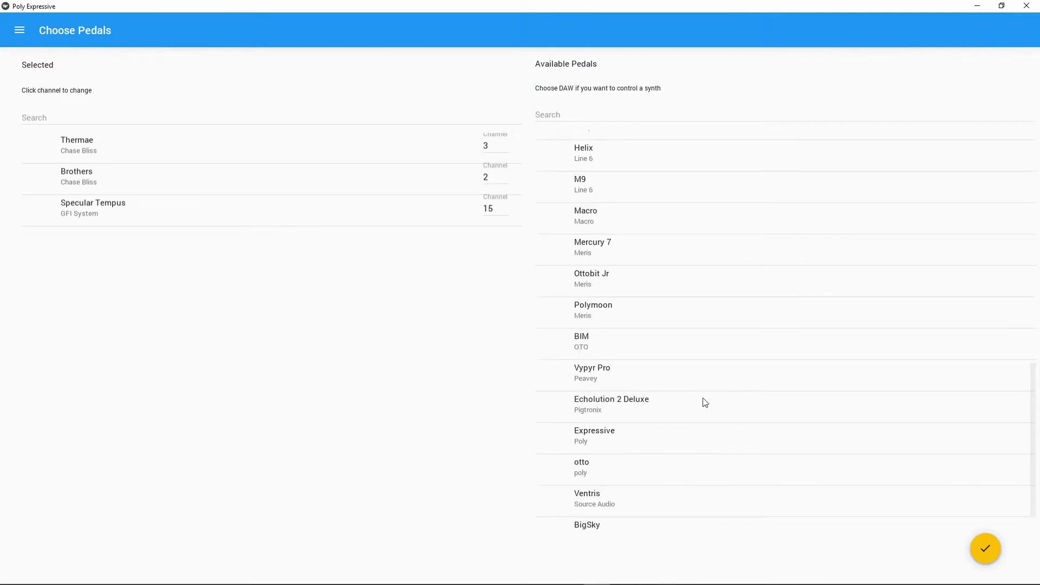
{"action": "left_click", "coordinate": [590, 316]}
{"action": "left_click", "coordinate": [495, 245]}
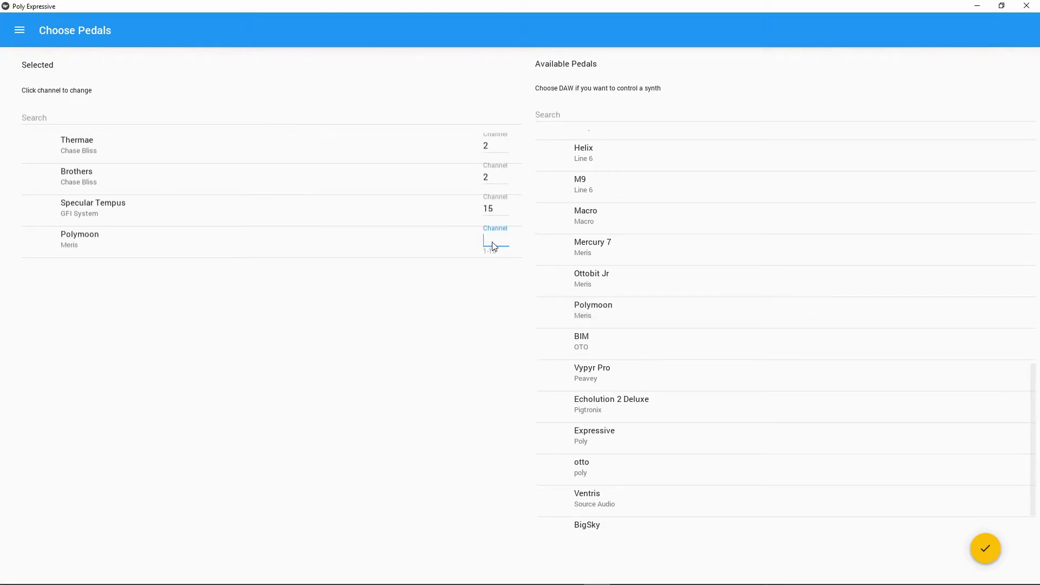
{"action": "left_click", "coordinate": [481, 371]}
{"action": "left_click", "coordinate": [985, 549]}
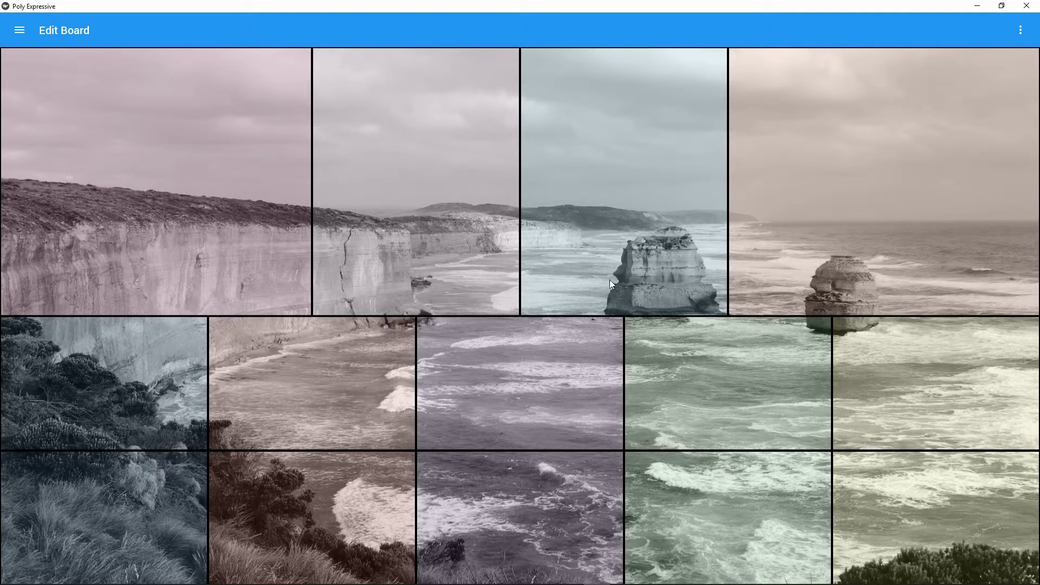
- Open Set Global Appearance from the overflow menu and begin choosing a background image
{"action": "left_click", "coordinate": [1021, 33]}
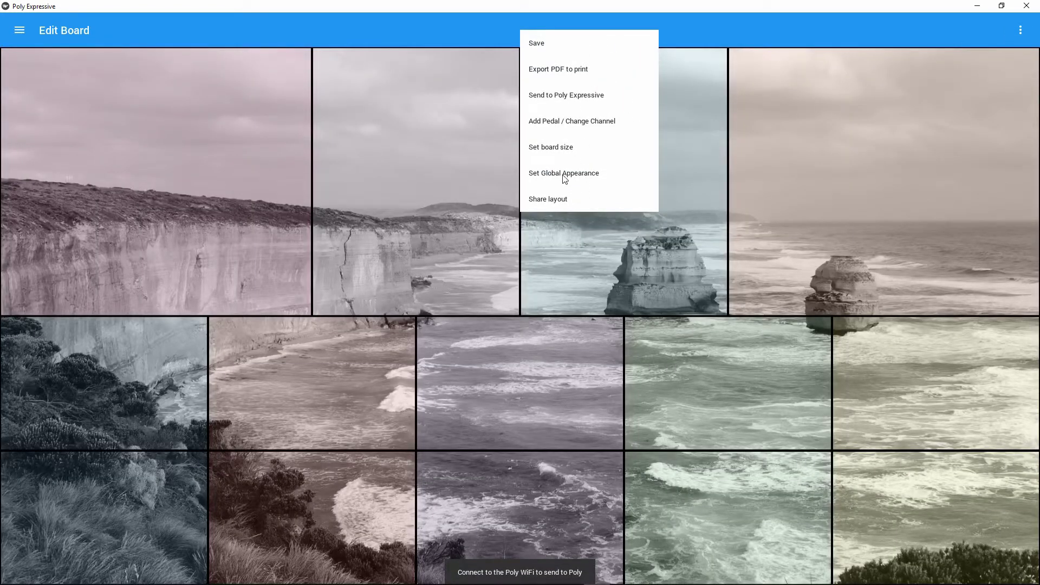
{"action": "left_click", "coordinate": [564, 174]}
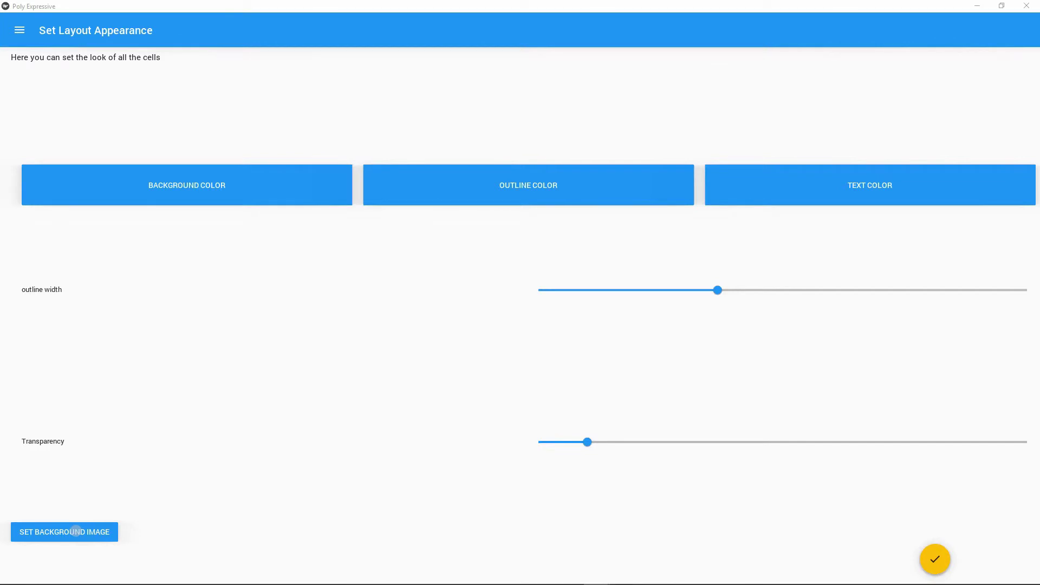
{"action": "left_click", "coordinate": [76, 532]}
- Use the beach sunset JPG as background, with thinner cell outlines and lower transparency
{"action": "left_click", "coordinate": [188, 188]}
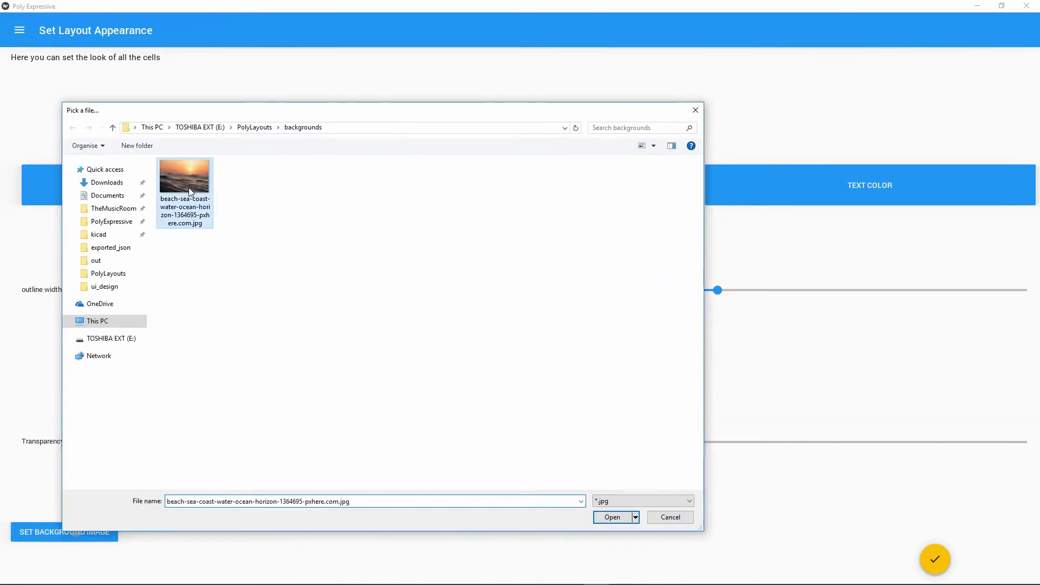
{"action": "double_click", "coordinate": [189, 188]}
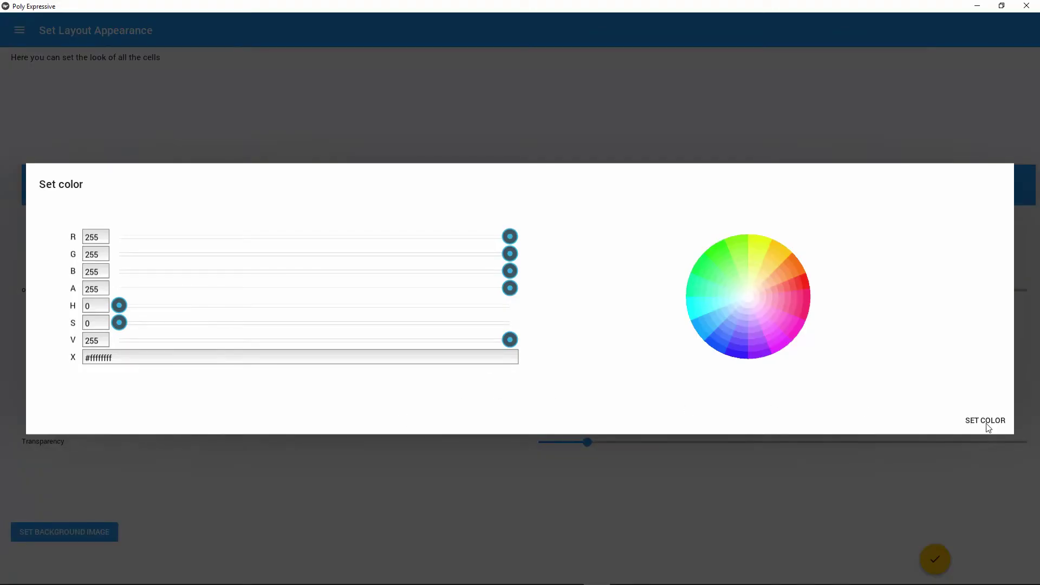
{"action": "left_click", "coordinate": [985, 421]}
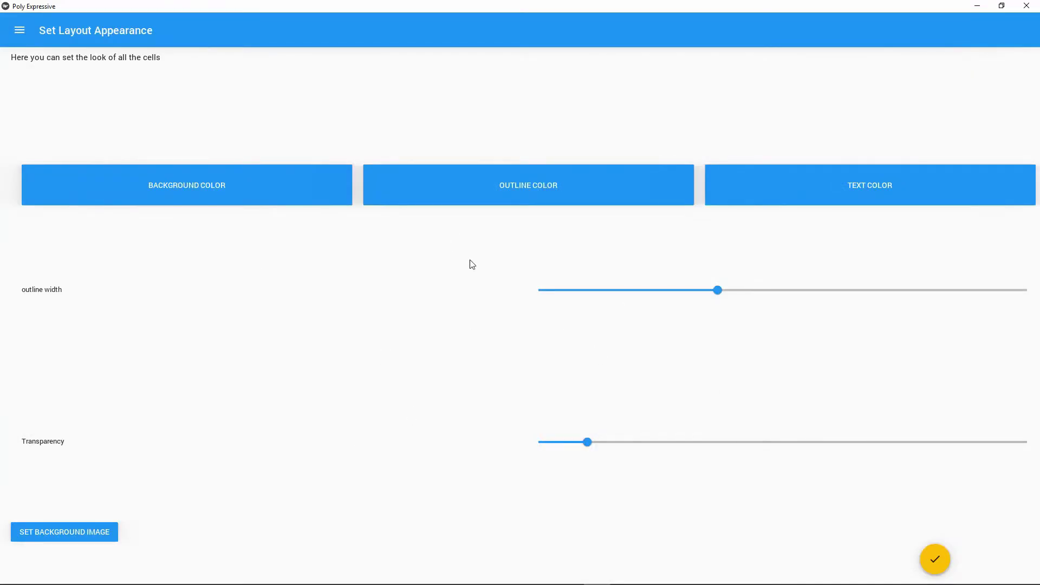
{"action": "left_click", "coordinate": [614, 291]}
{"action": "left_click_drag", "start_coordinate": [614, 291], "coordinate": [583, 293]}
{"action": "left_click_drag", "start_coordinate": [585, 443], "coordinate": [573, 443]}
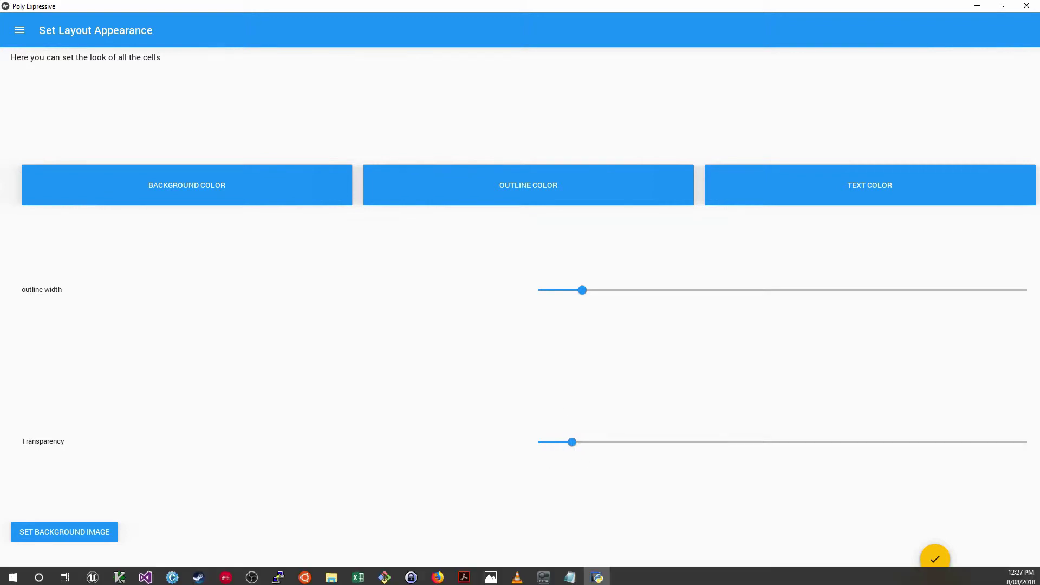
{"action": "left_click", "coordinate": [942, 555]}
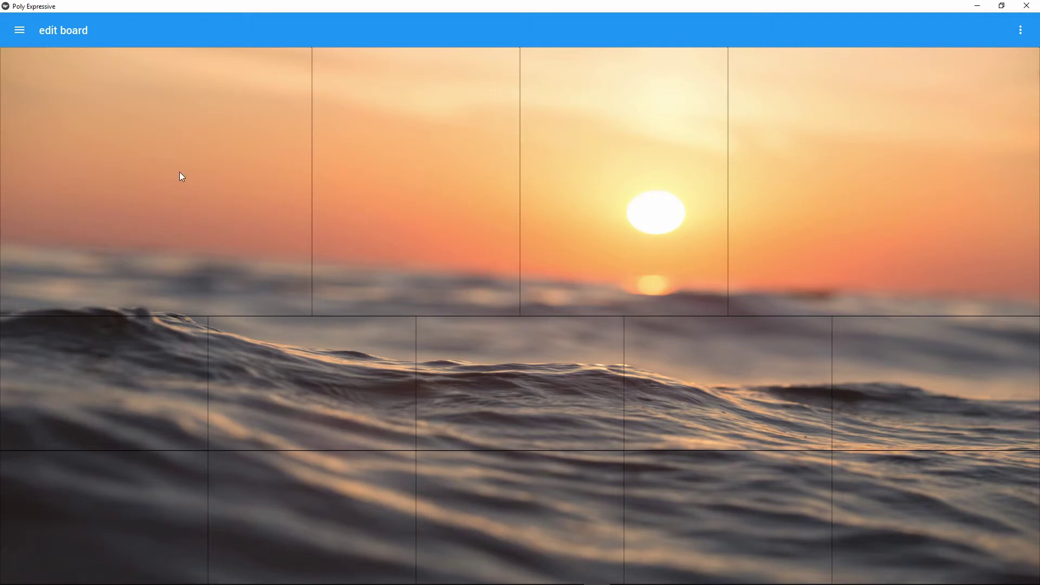
- Map the cell to Dynamics (Meris:Polymoon) responding to Horizontal movement
{"action": "right_click", "coordinate": [298, 362]}
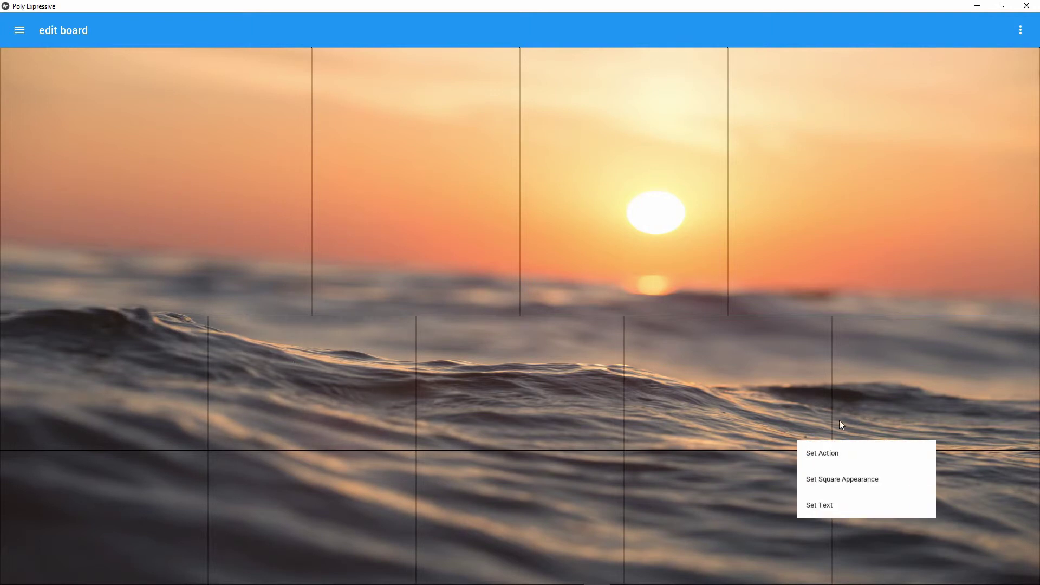
{"action": "left_click", "coordinate": [826, 455]}
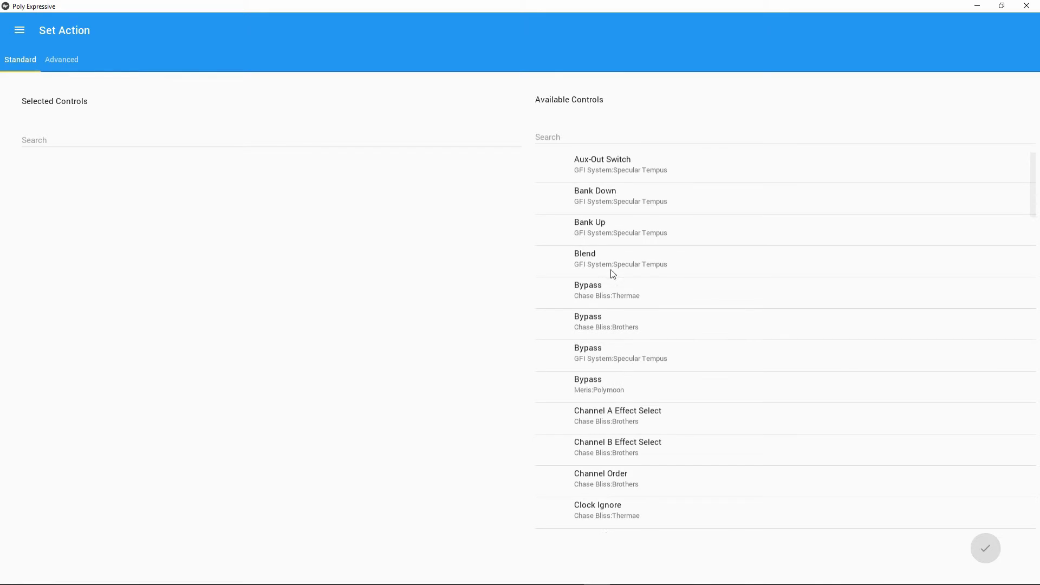
{"action": "scroll", "coordinate": [692, 406], "scroll_direction": "down", "scroll_amount": 3}
{"action": "scroll", "coordinate": [694, 415], "scroll_direction": "down", "scroll_amount": 1}
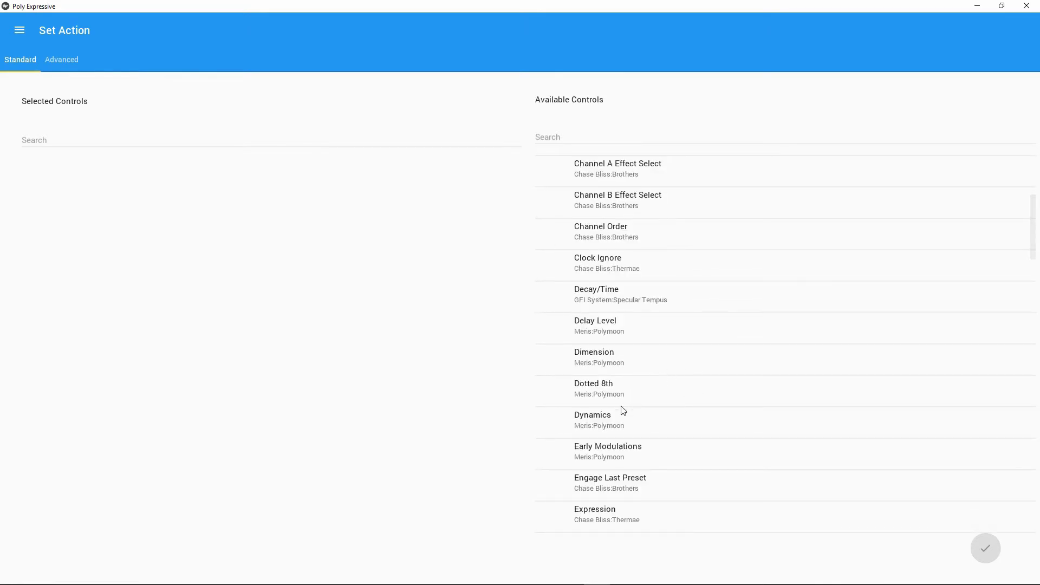
{"action": "left_click", "coordinate": [606, 425]}
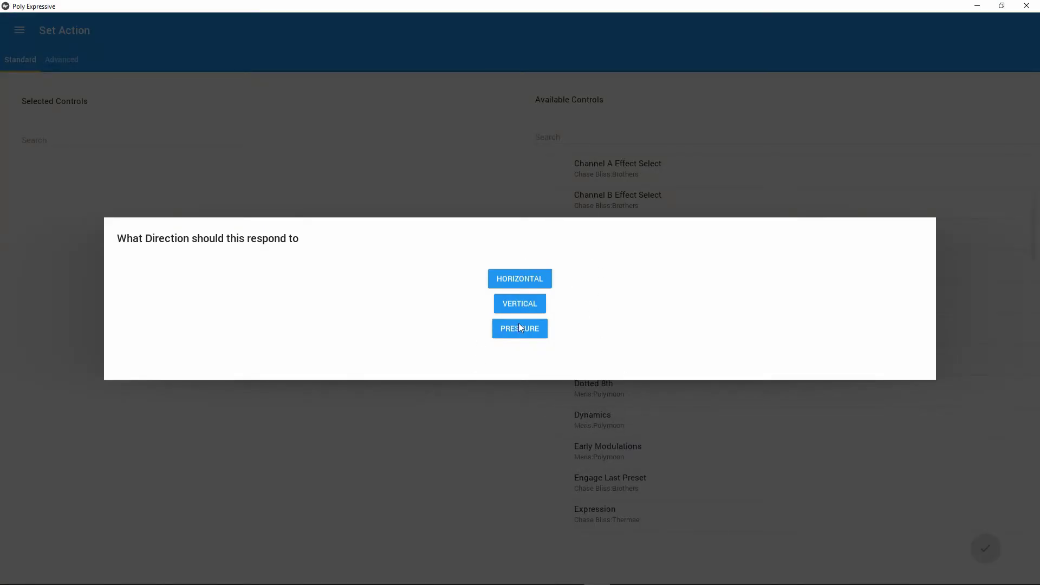
{"action": "left_click", "coordinate": [521, 278]}
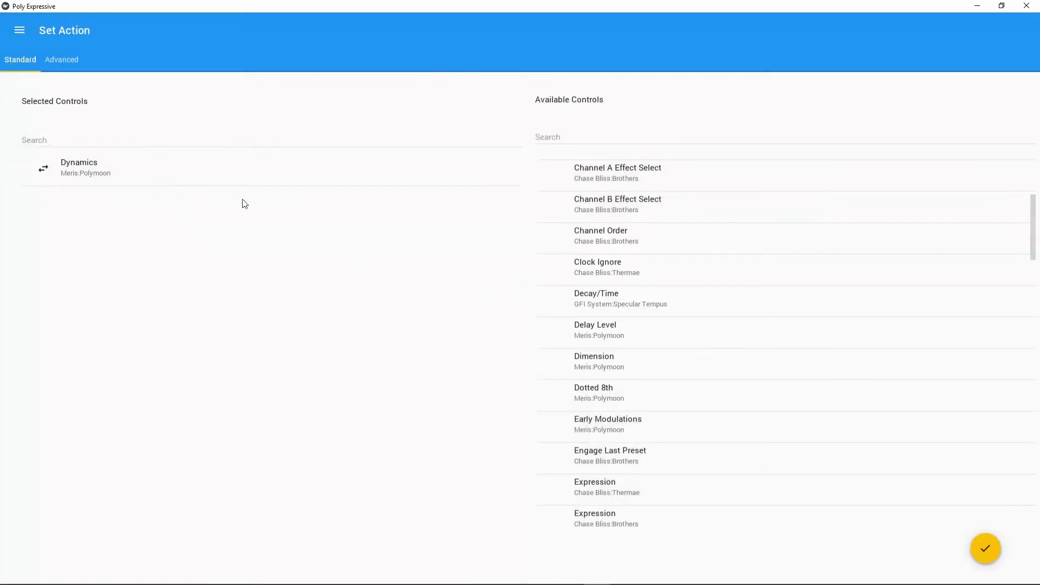
{"action": "left_click", "coordinate": [984, 550]}
- Search 'togg' and assign Toggle Enabled (Chase Bliss:Thermae) to the bottom-left cell
{"action": "right_click", "coordinate": [798, 440]}
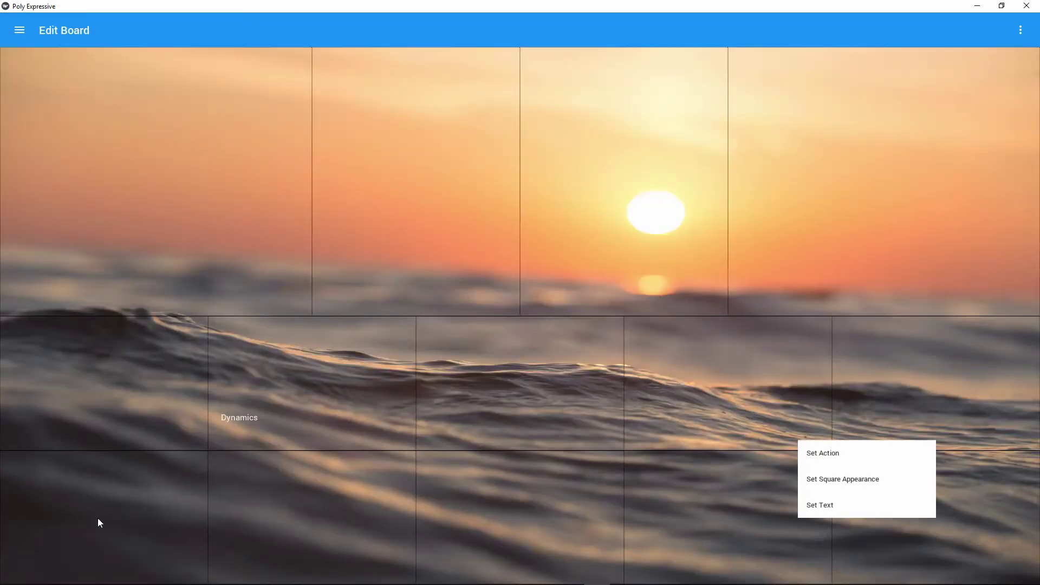
{"action": "left_click", "coordinate": [836, 458]}
{"action": "scroll", "coordinate": [647, 384], "scroll_direction": "down", "scroll_amount": 8}
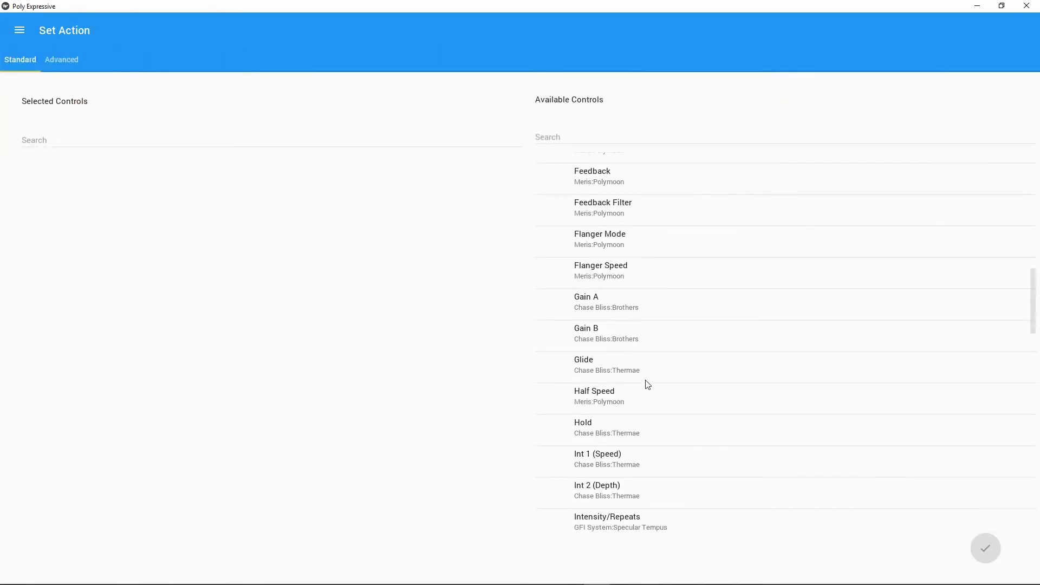
{"action": "scroll", "coordinate": [643, 376], "scroll_direction": "down", "scroll_amount": 10}
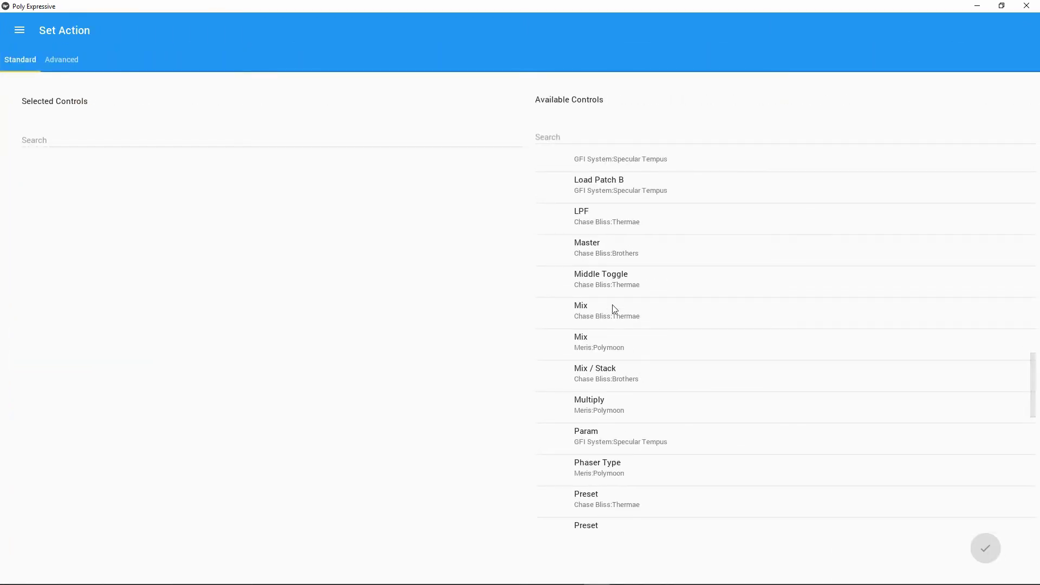
{"action": "scroll", "coordinate": [610, 292], "scroll_direction": "up", "scroll_amount": 10}
{"action": "left_click", "coordinate": [569, 139]}
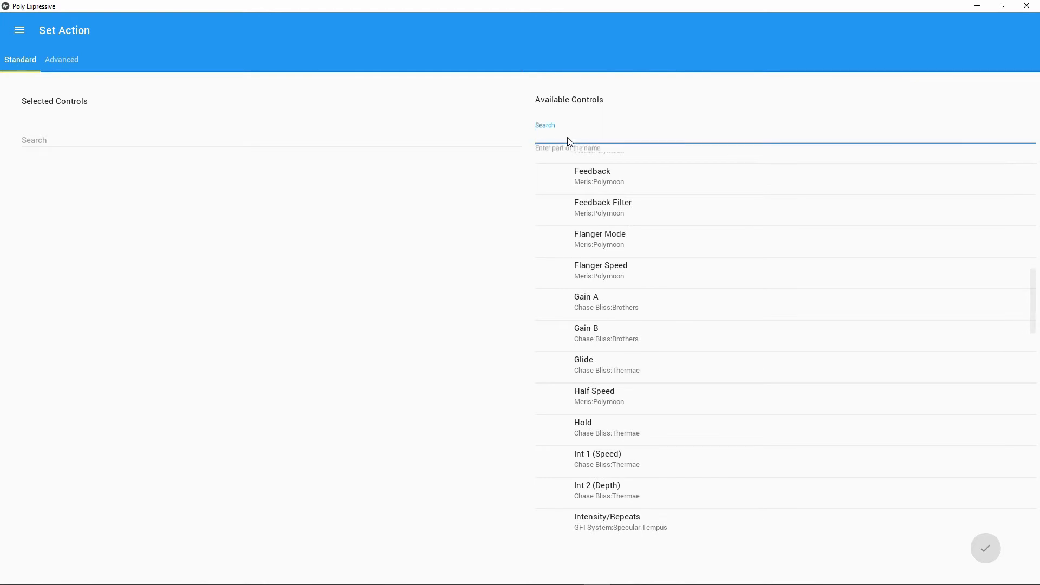
{"action": "type", "text": "togg"}
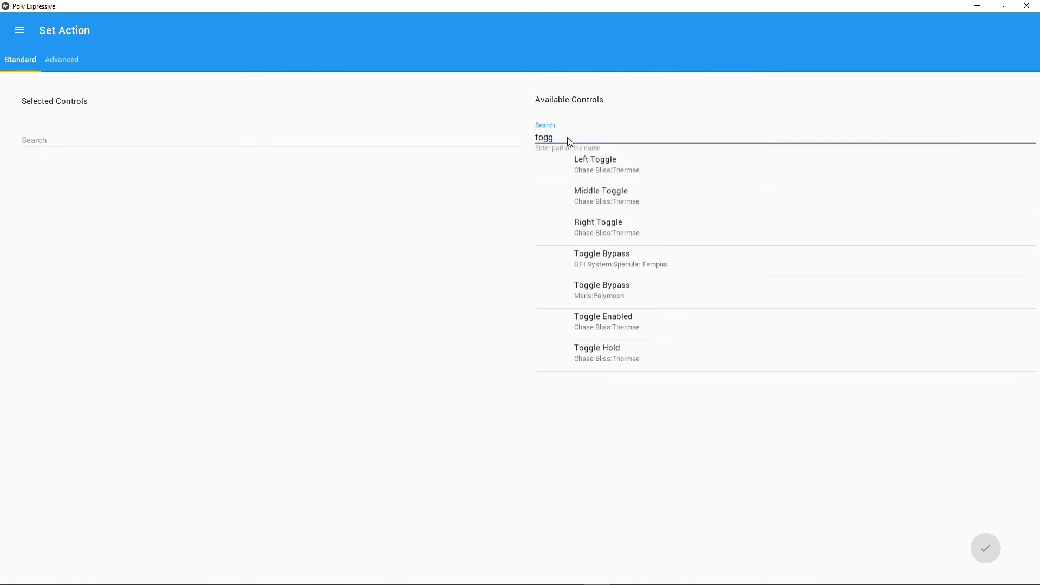
{"action": "left_click", "coordinate": [611, 325]}
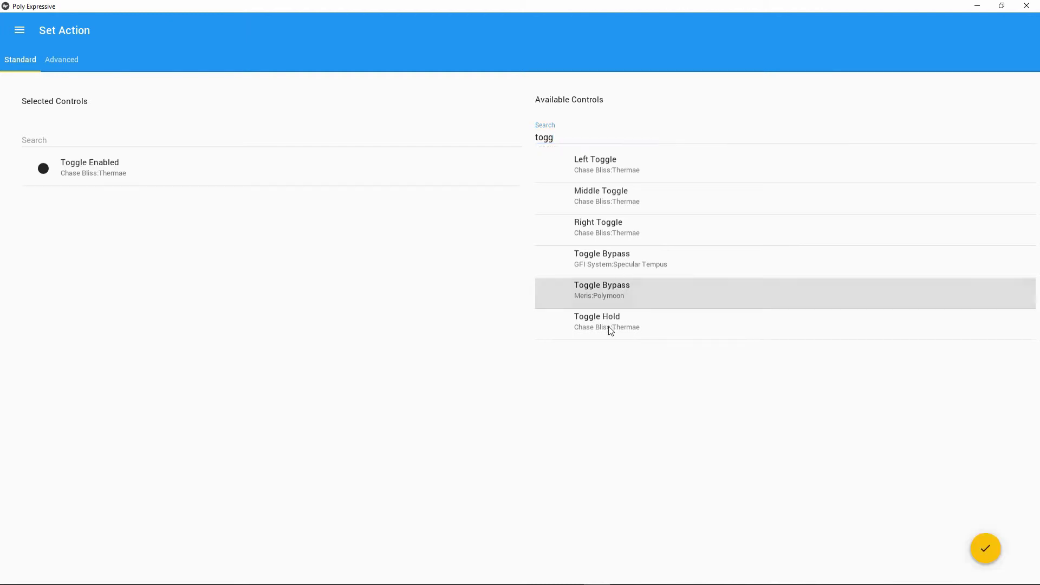
{"action": "left_click", "coordinate": [984, 553]}
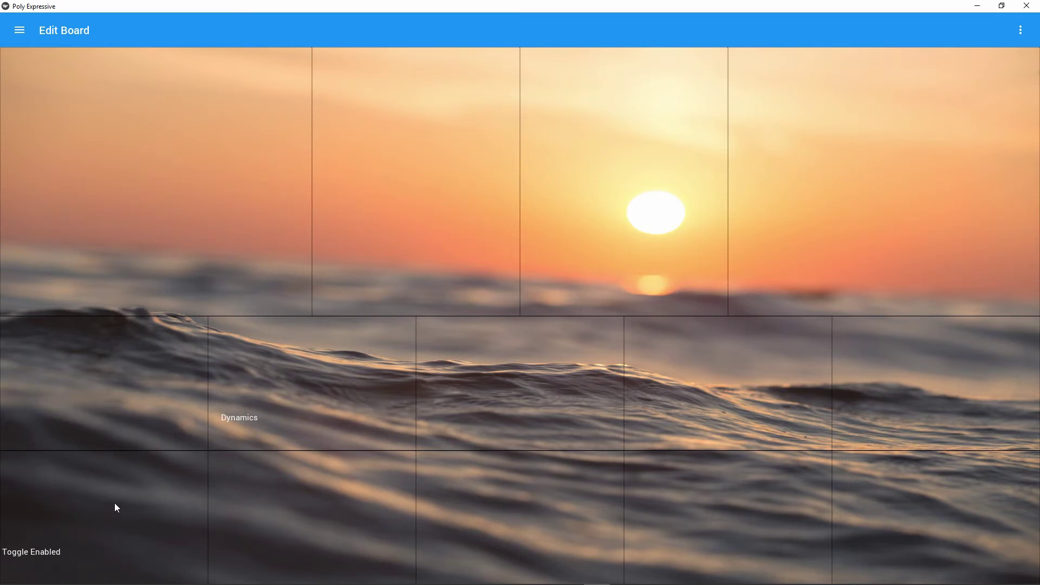
- Set the Toggle Enabled cell's area text to THERMAE
{"action": "right_click", "coordinate": [112, 526]}
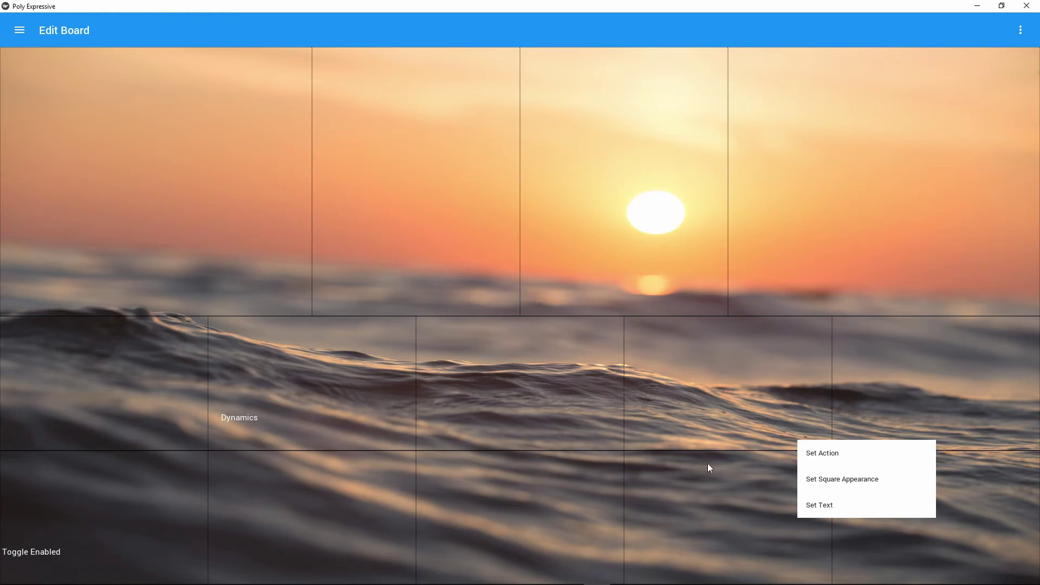
{"action": "left_click", "coordinate": [824, 505]}
{"action": "left_click", "coordinate": [54, 274]}
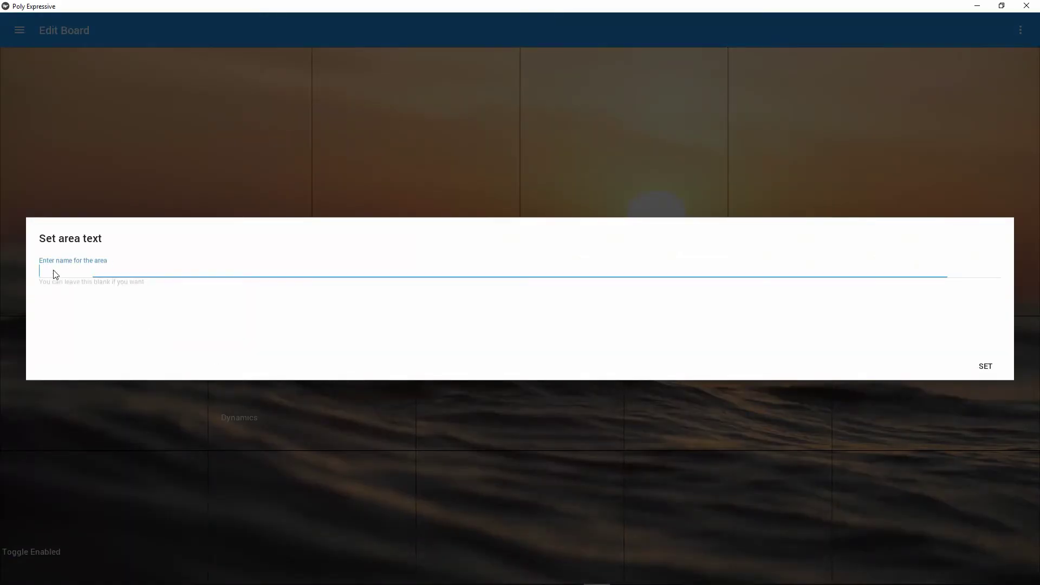
{"action": "type", "text": "thermae"}
{"action": "left_click", "coordinate": [989, 368]}
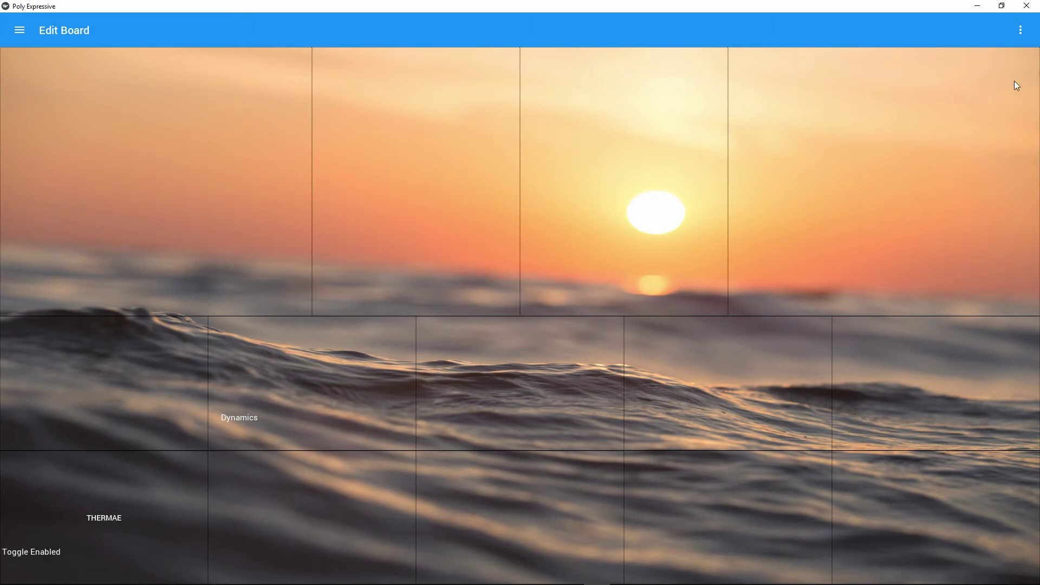
{"action": "left_click", "coordinate": [1018, 30]}
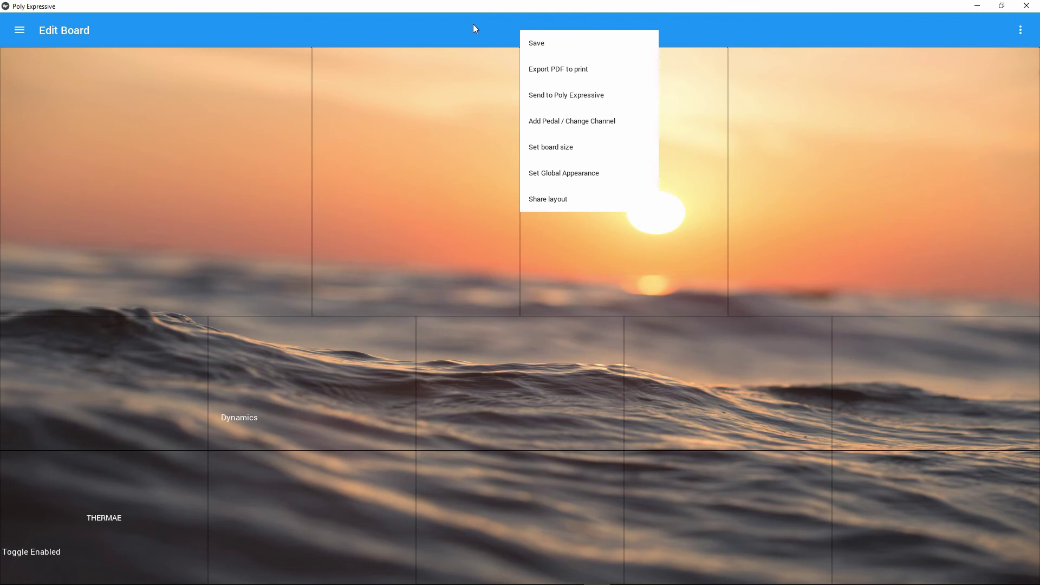
{"action": "left_click", "coordinate": [457, 38]}
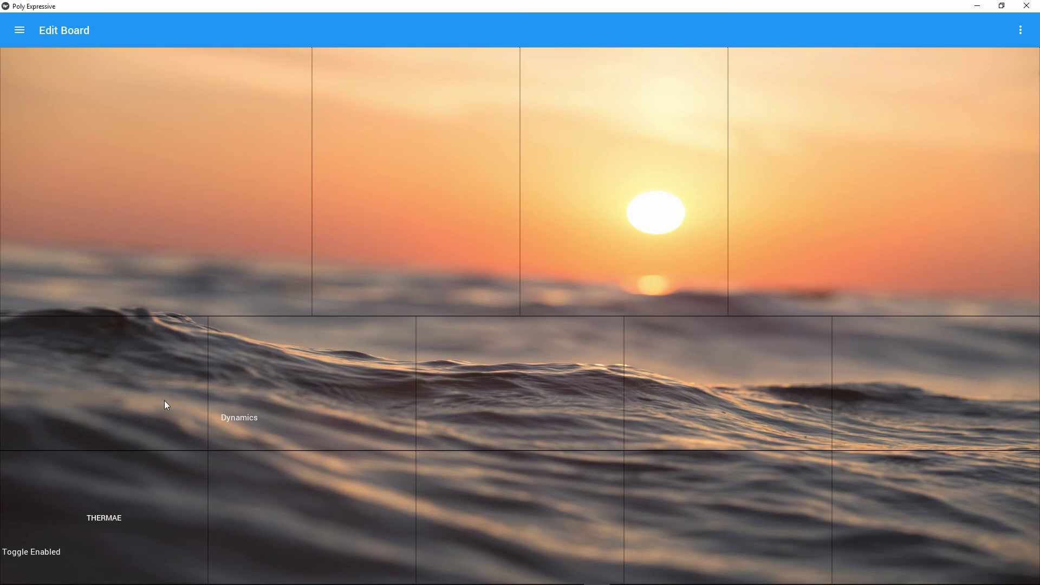
{"action": "right_click", "coordinate": [841, 462]}
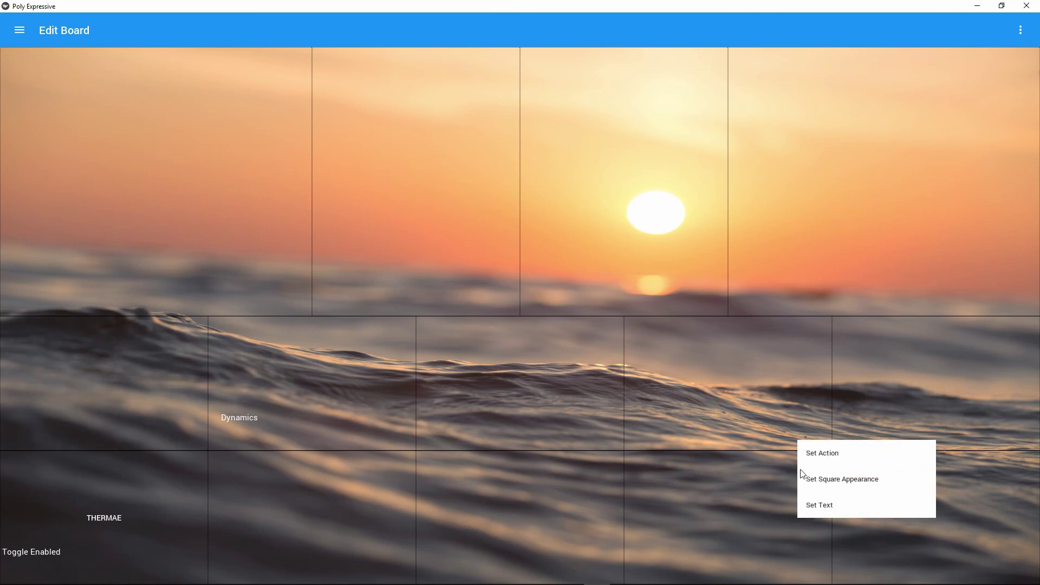
{"action": "left_click", "coordinate": [824, 456]}
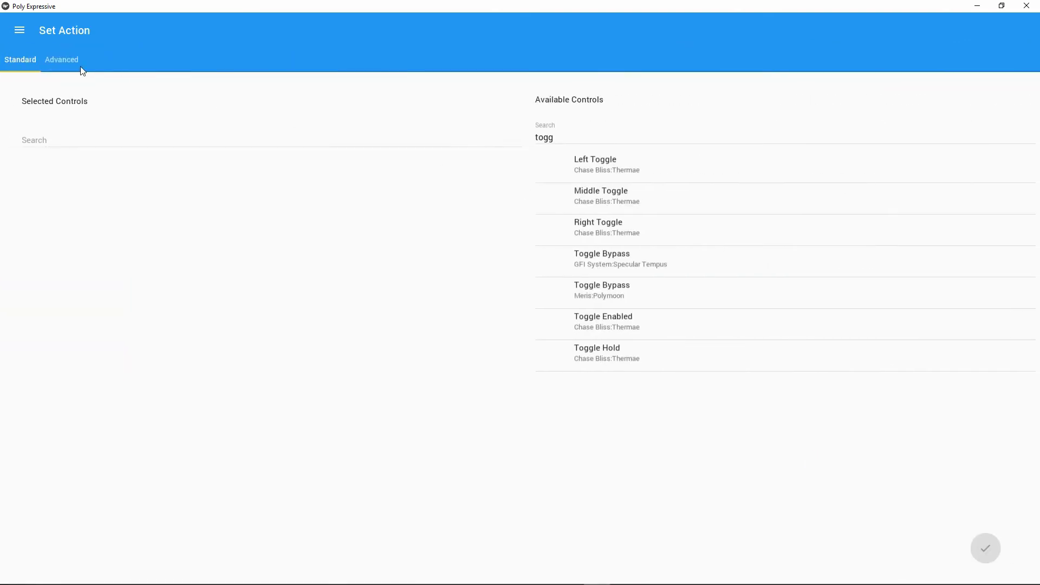
{"action": "left_click", "coordinate": [66, 61]}
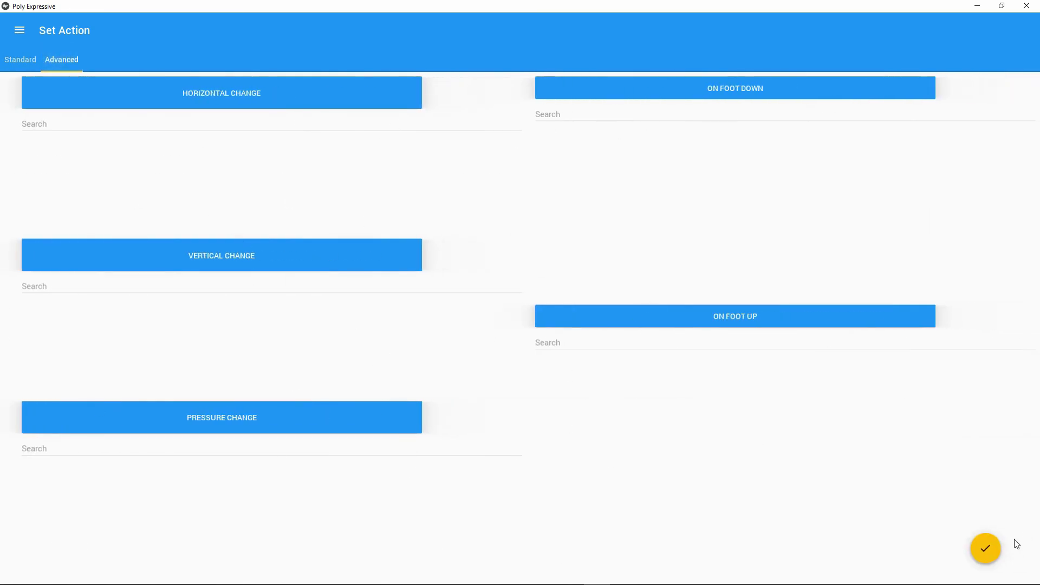
{"action": "left_click", "coordinate": [986, 548]}
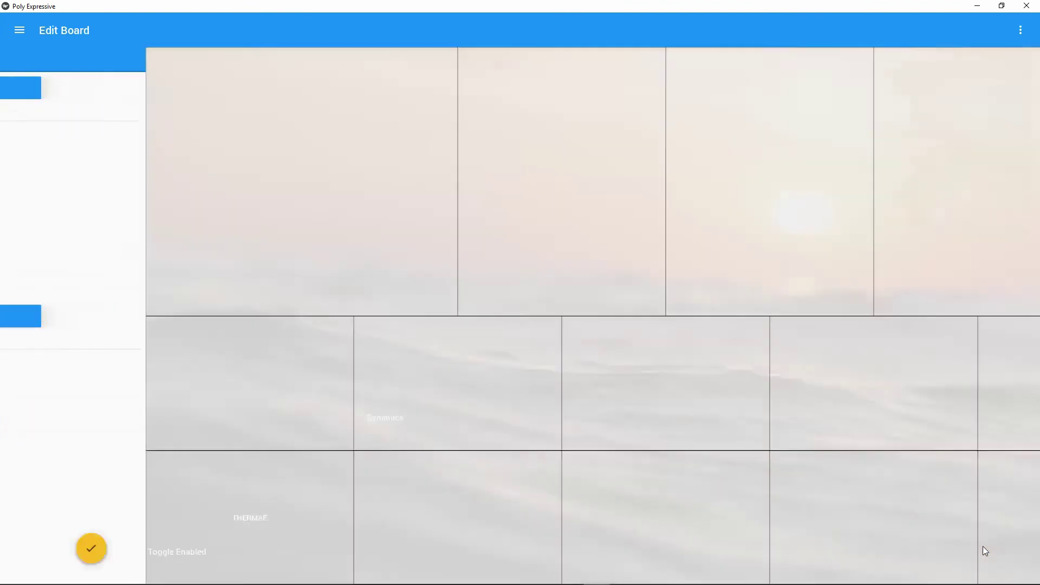